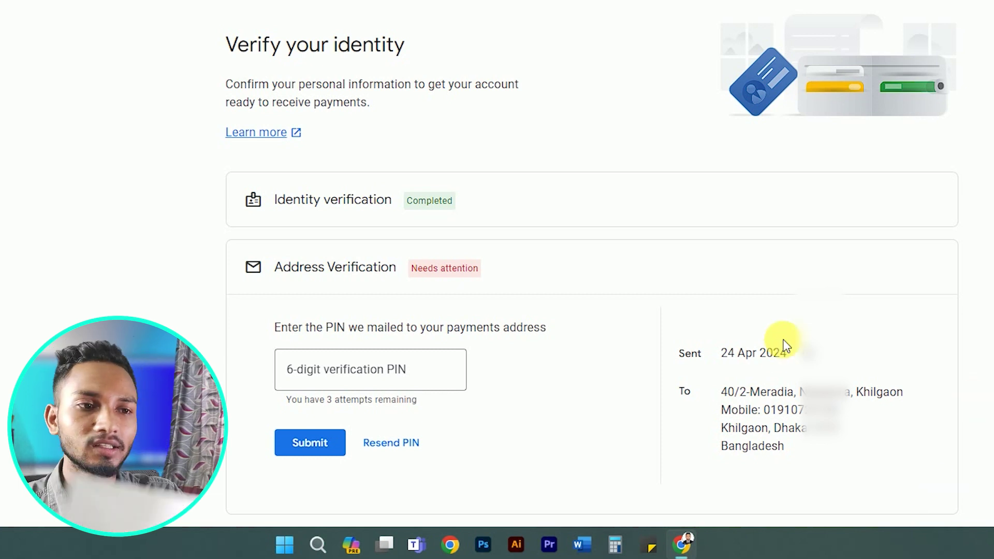
Step: Enter the mailed 6-digit address-verification PIN and submit it
click(425, 373)
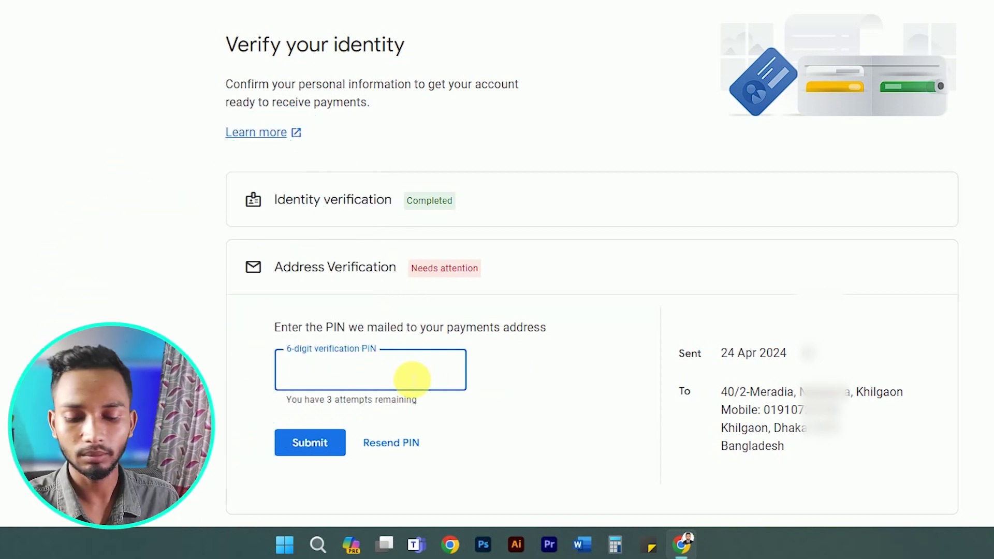
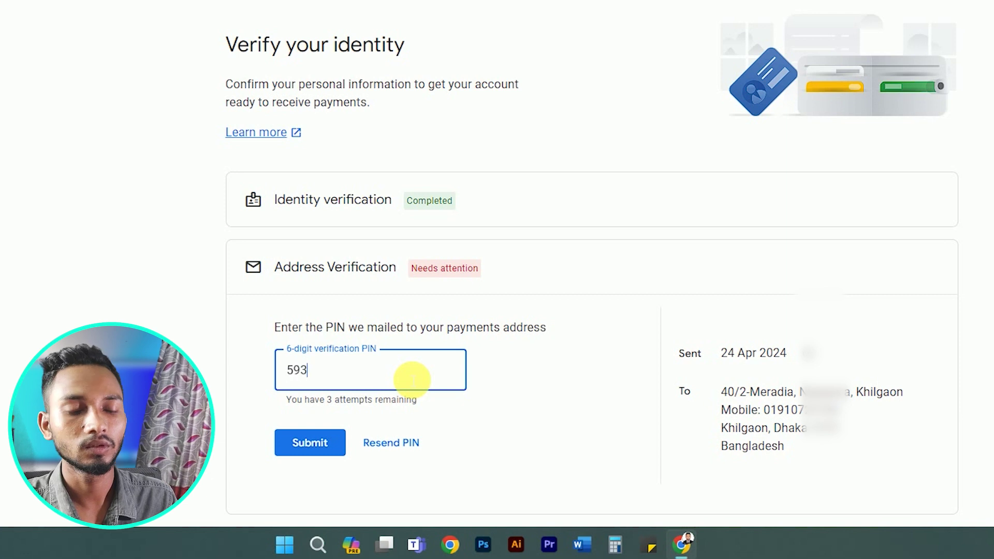
click(314, 445)
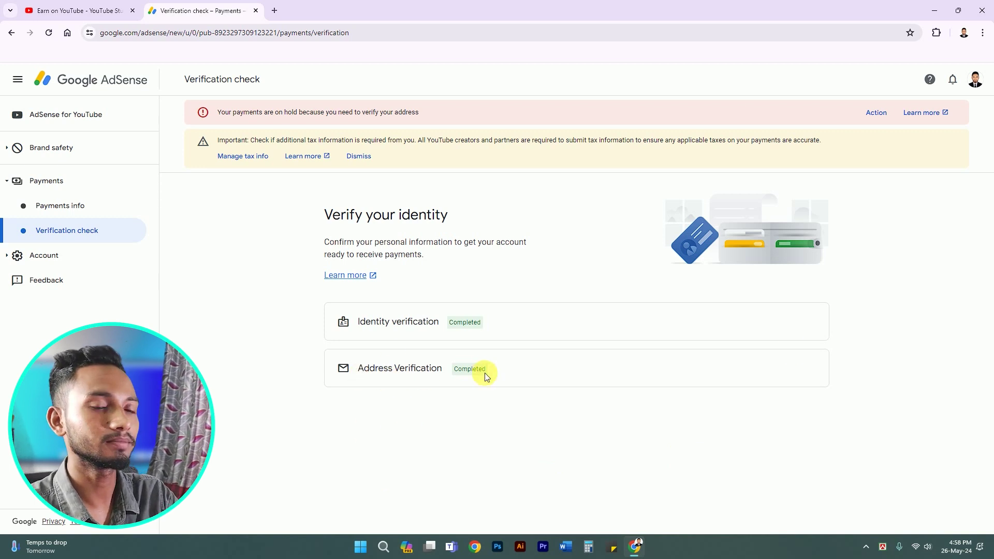
Step: Refresh, go to AdSense for YouTube's Payments info page, and start adding a payment method
click(48, 33)
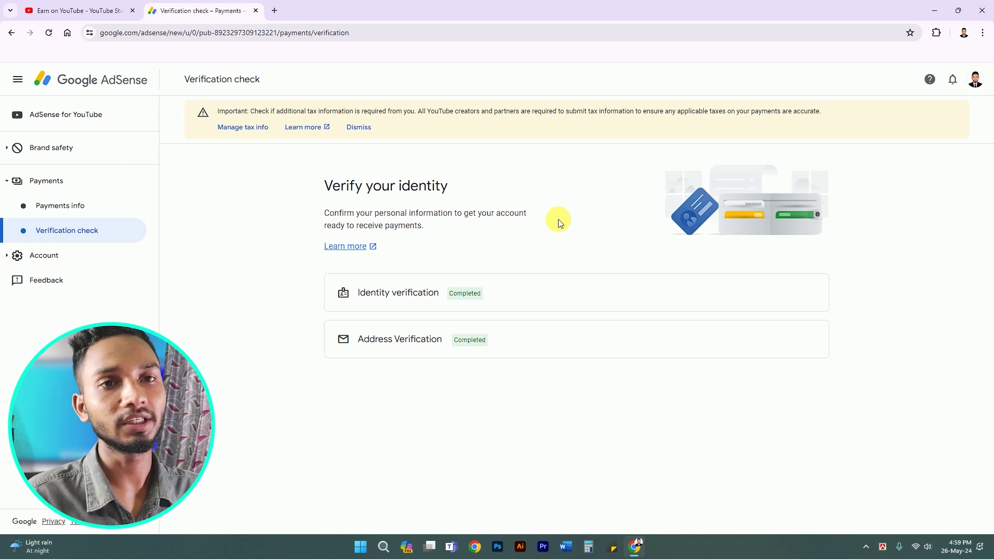
click(74, 116)
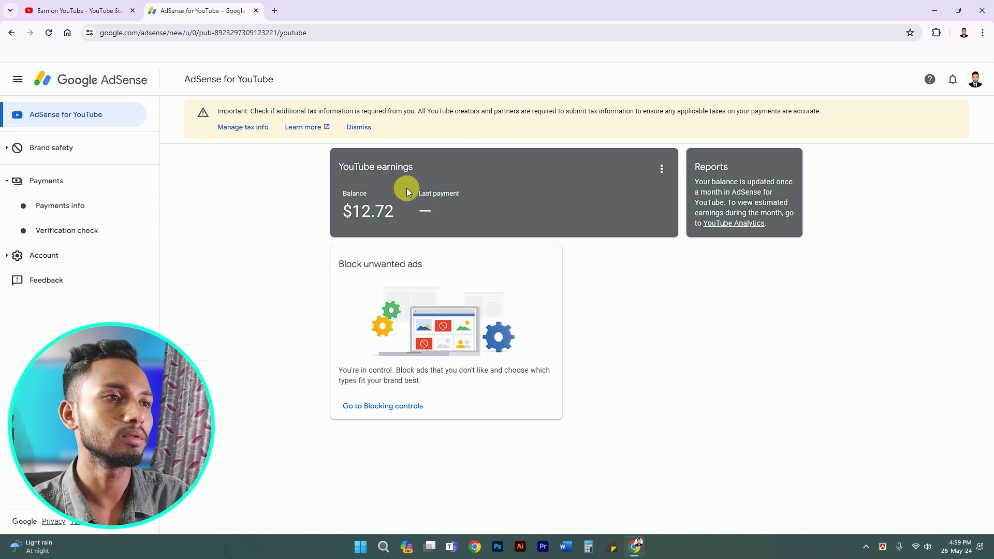
click(60, 206)
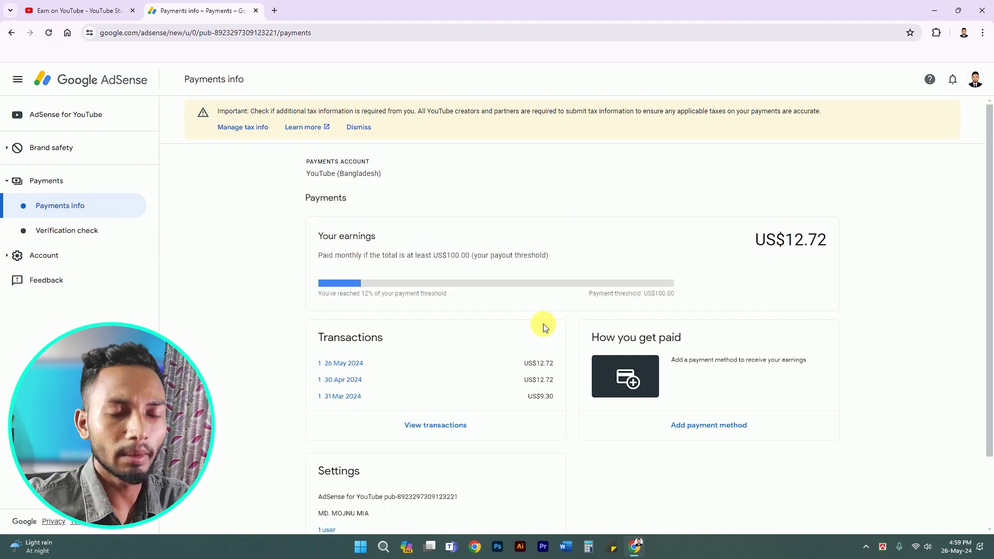
scroll(544, 327, down, 2)
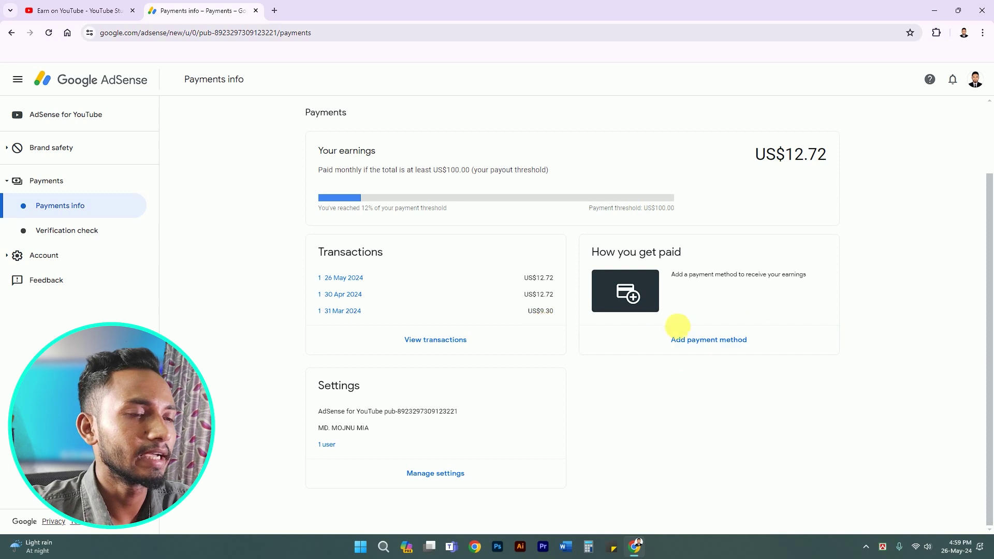
click(721, 339)
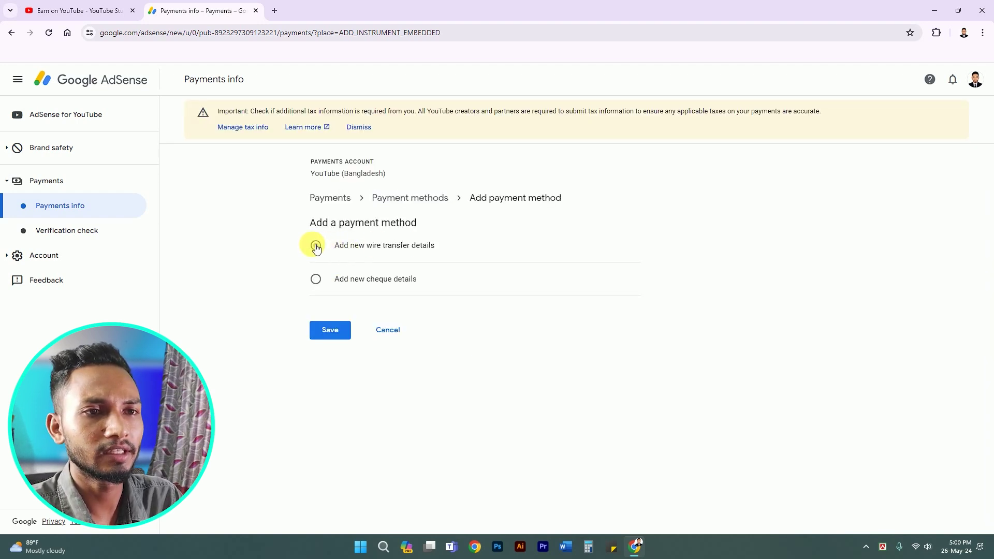
Step: Choose wire transfer and paste the account holder's name into the name field
click(317, 246)
scroll(500, 326, down, 3)
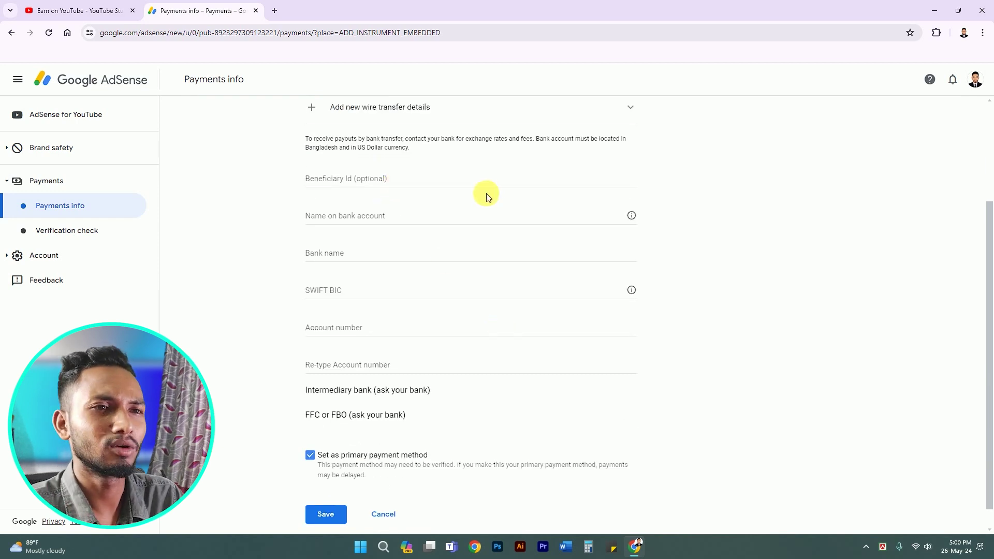
click(346, 219)
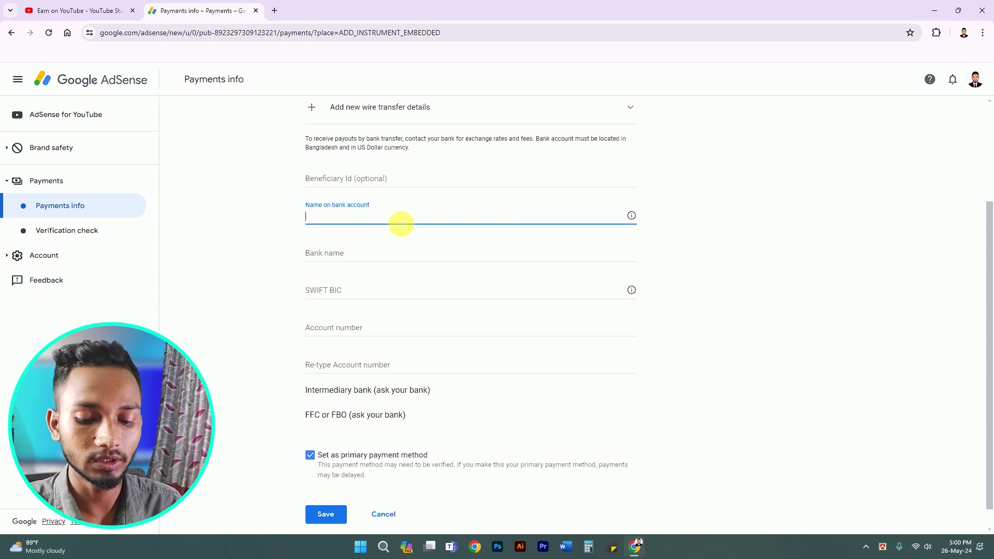
key(ctrl+v)
Step: Enter ISLAMI BANK BANGLADESH LIMITED as the bank name
click(357, 257)
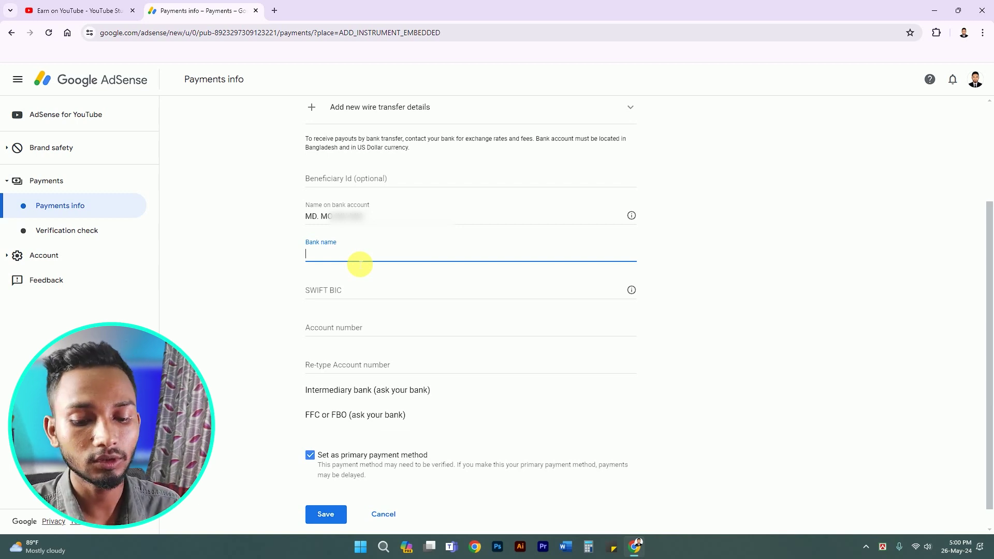
text(ISLAMI BANK BA)
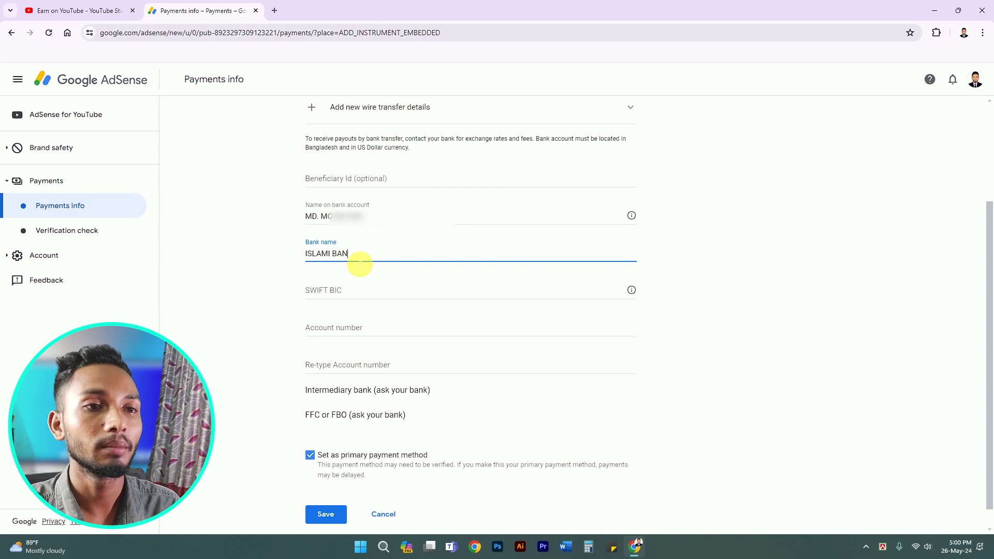
text(NGLADESH LIMITED)
click(351, 297)
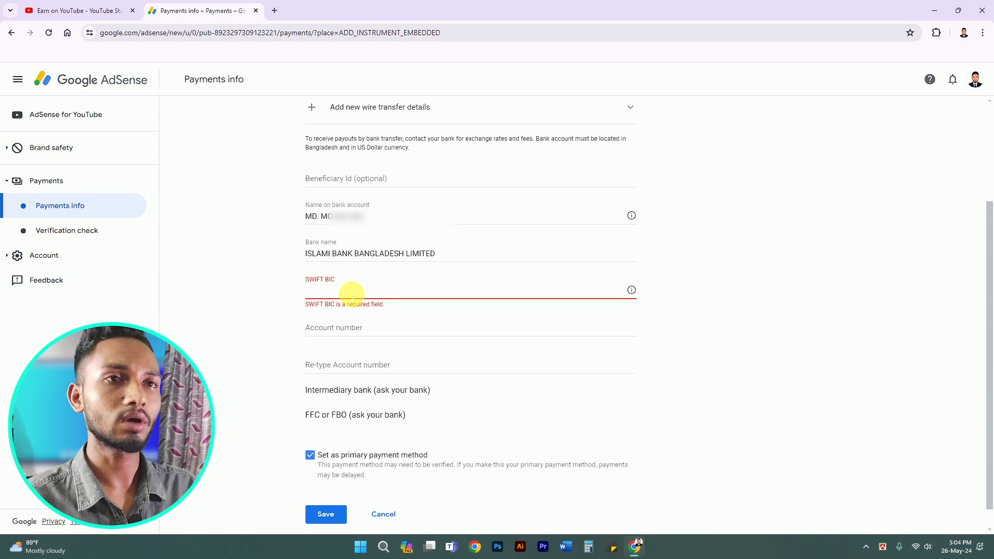
Step: Look up Islami Bank's SWIFT code IBBLBDDH110 in a new tab and paste it into SWIFT BIC
click(274, 11)
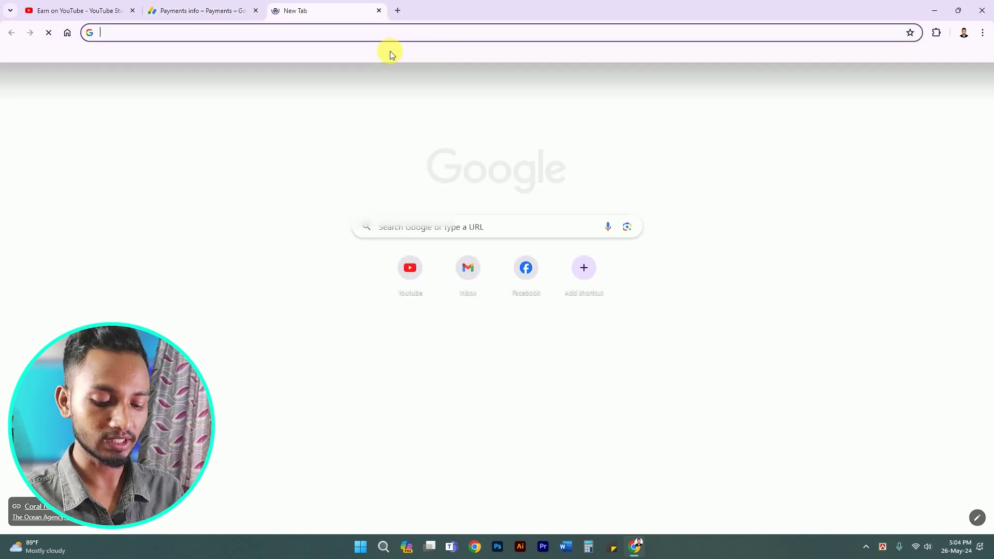
text(ISLAMI BANK SW)
key(Return)
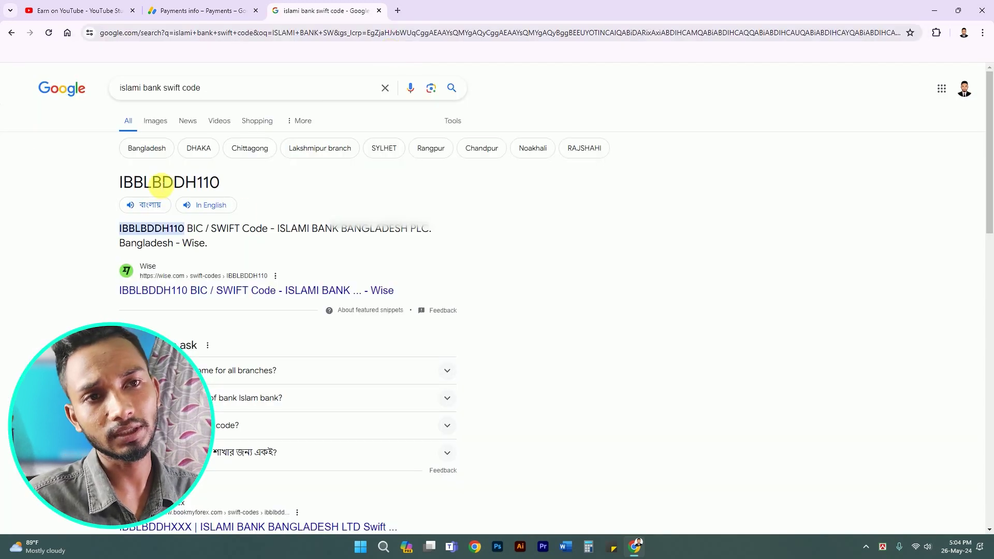
double_click(163, 184)
key(ctrl+c)
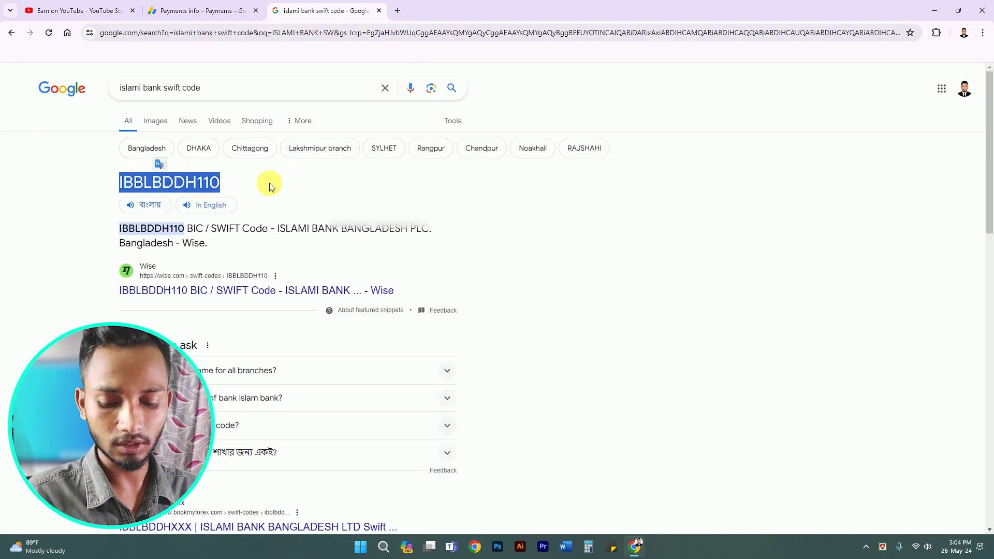
click(233, 7)
click(115, 5)
click(240, 9)
click(341, 293)
key(ctrl+v)
click(363, 334)
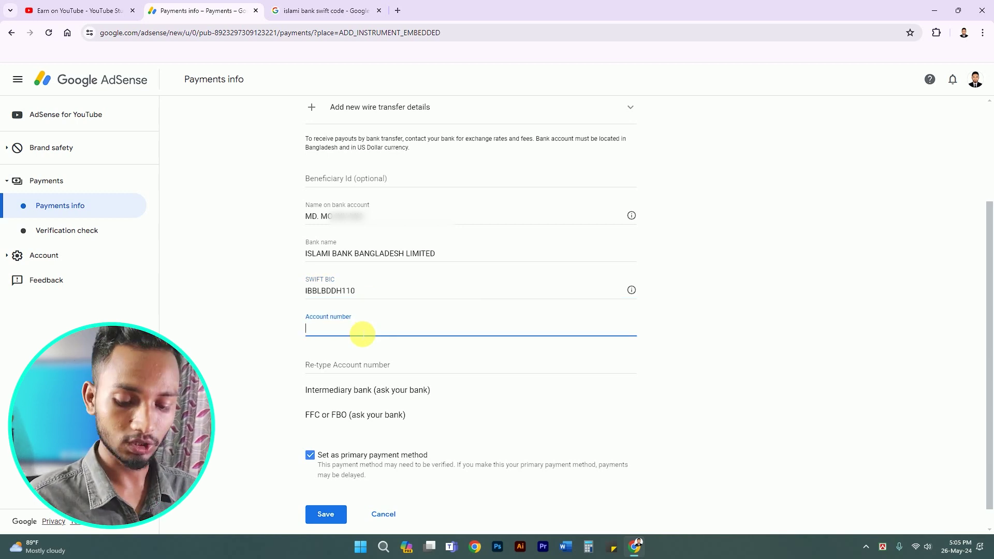
Step: Fill in the bank account number, confirm it in Re-type Account number, and save as primary
key(ctrl+v)
click(781, 379)
click(362, 349)
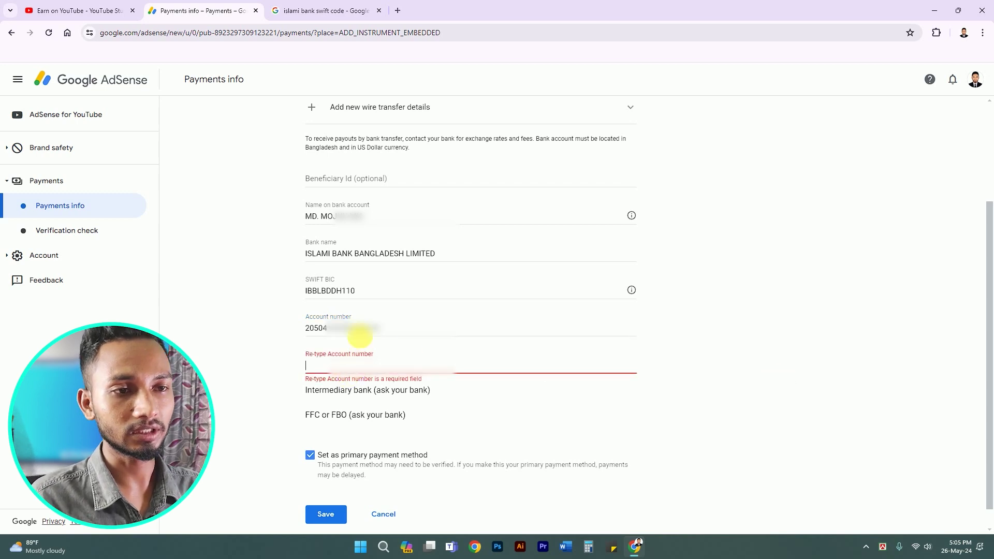
double_click(362, 334)
click(354, 365)
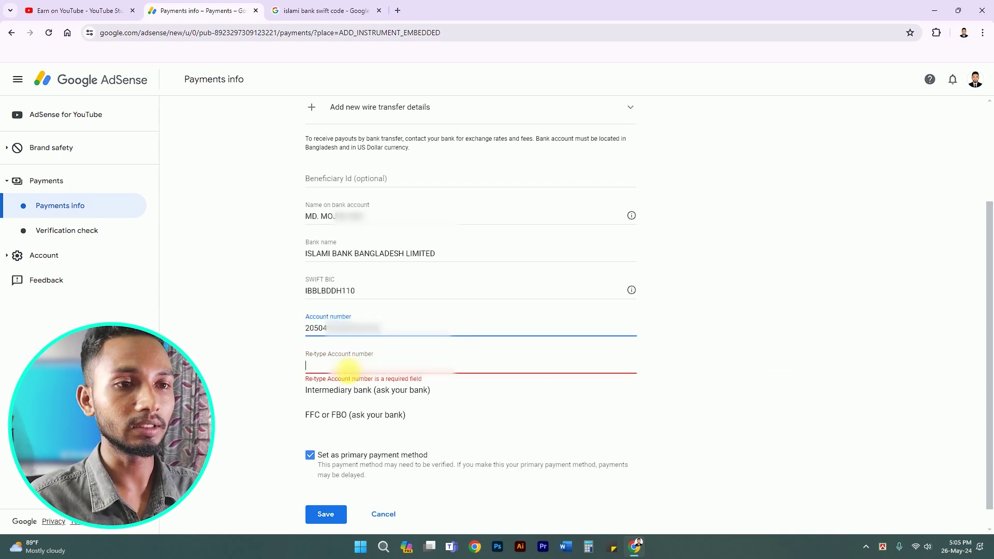
key(ctrl+v)
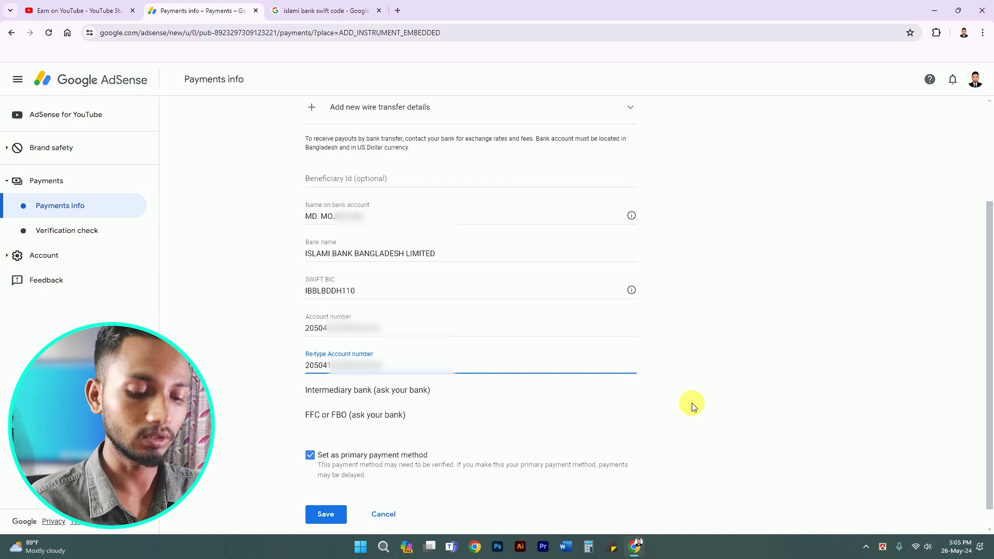
click(692, 403)
scroll(692, 403, down, 4)
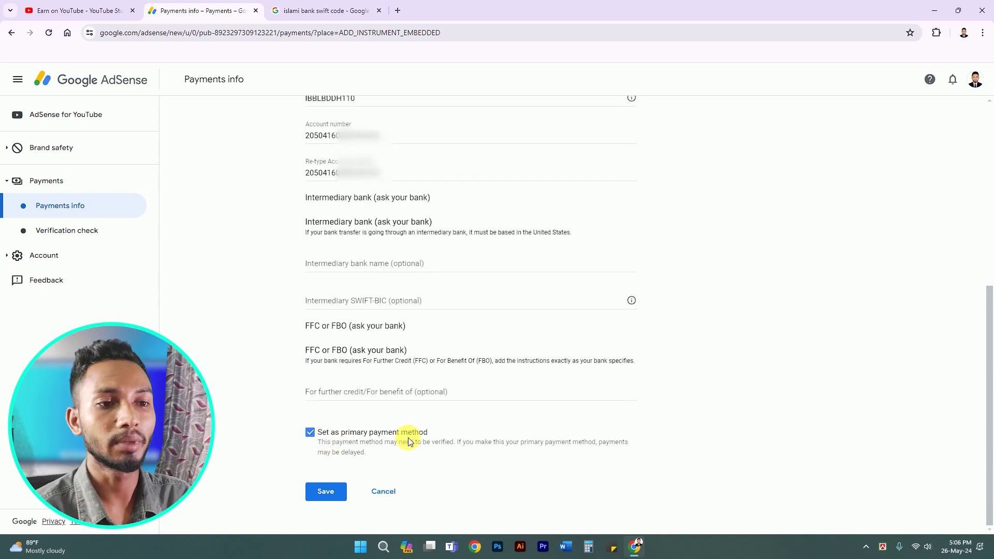
click(325, 494)
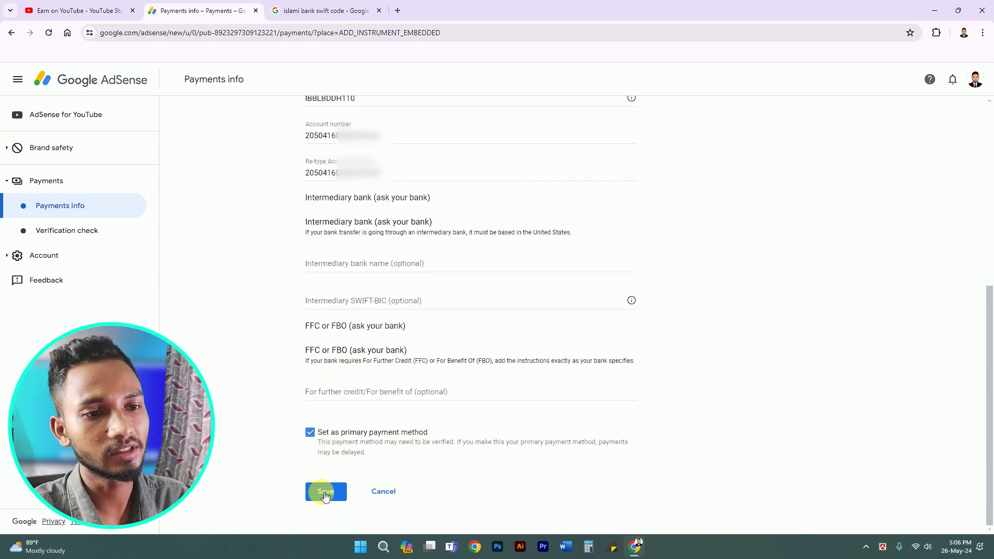